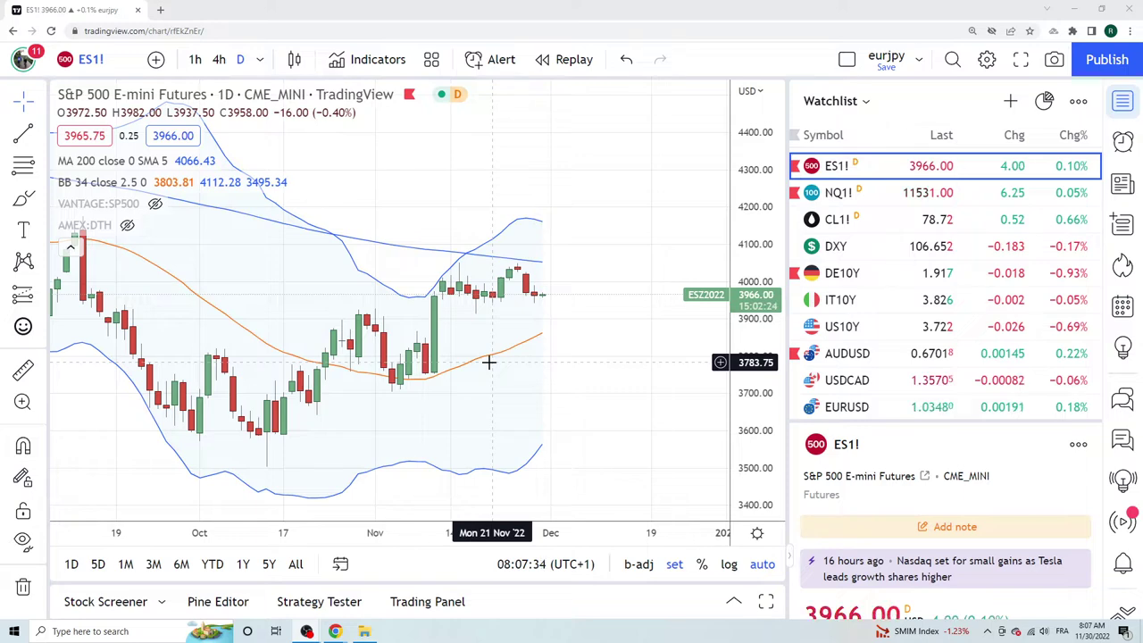
- Scroll the watchlist down beside the ES1! daily chart with its 200 SMA and Bollinger Bands
scroll(874, 319, "down", 5)
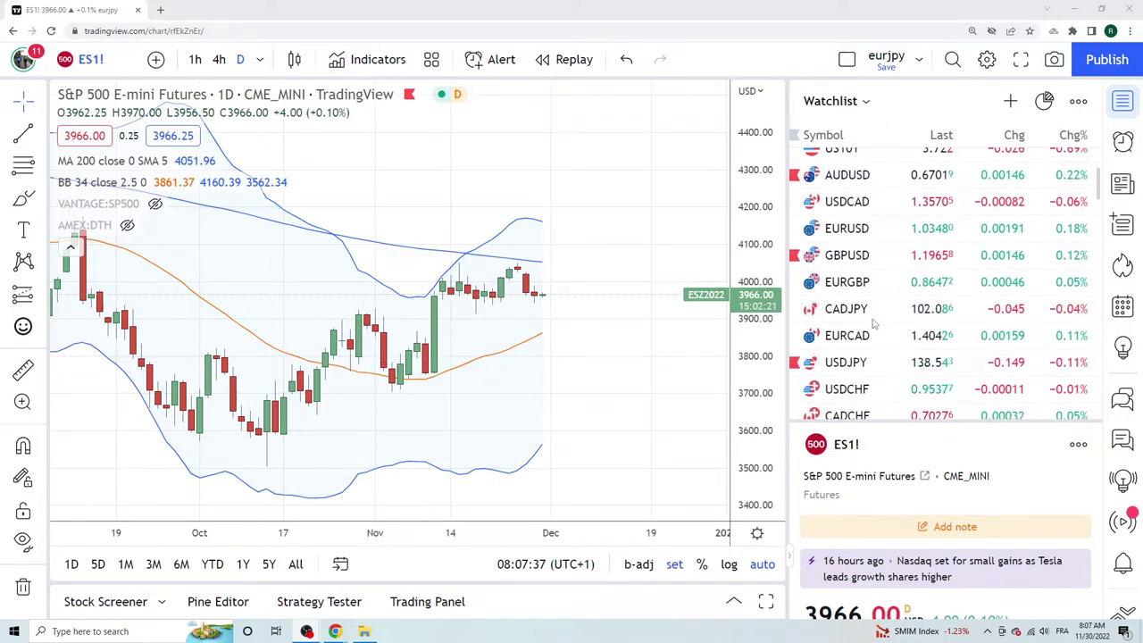
- Load the USDJPY daily chart from the watchlist and zoom the chart out
left_click(845, 361)
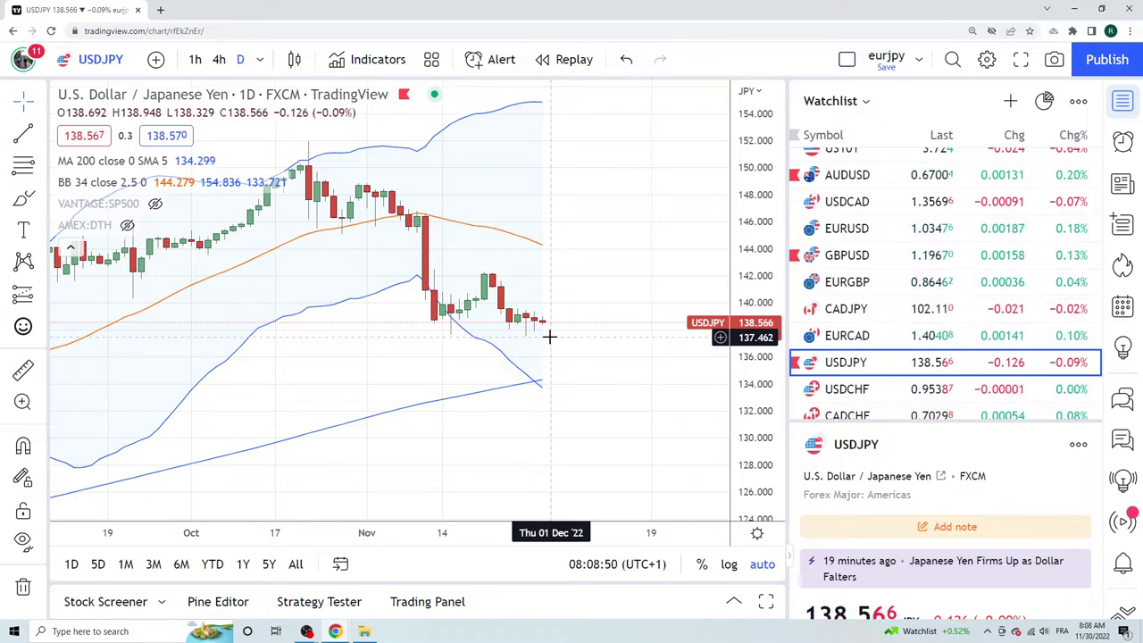
scroll(549, 336, "down", 3)
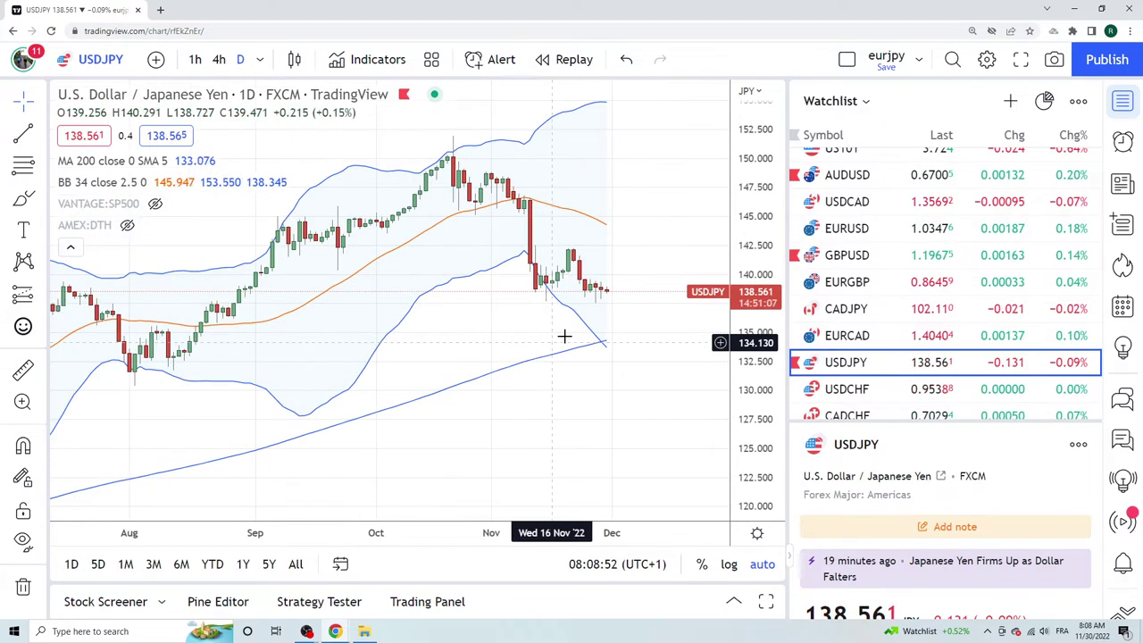
- Show the AUDUSD chart, then move on to the USDCAD daily chart
left_click(857, 176)
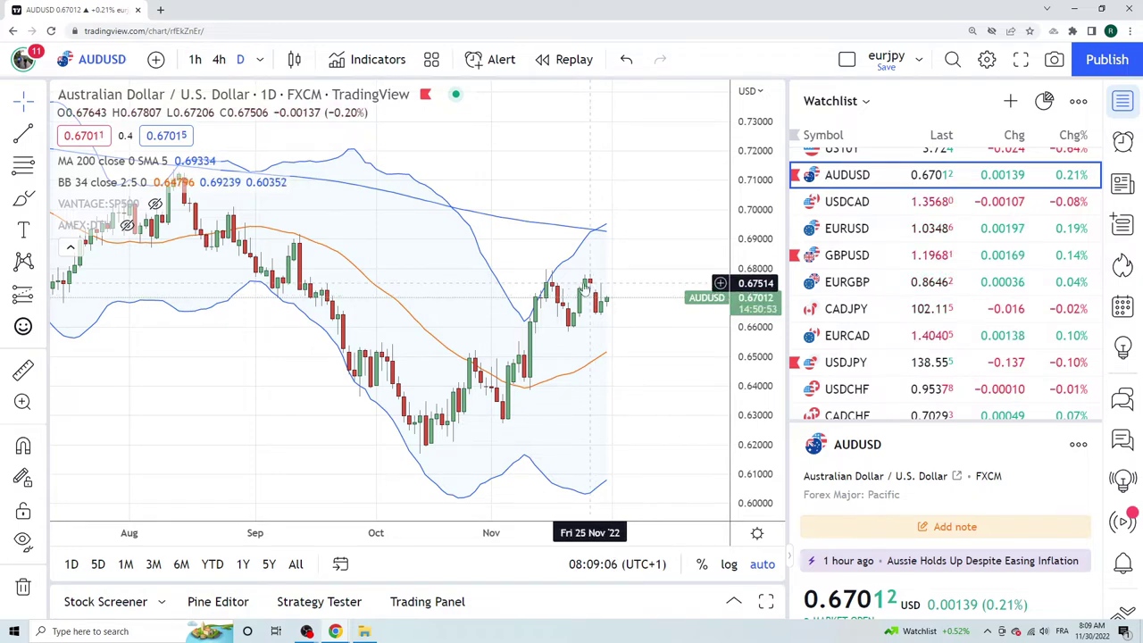
left_click(848, 201)
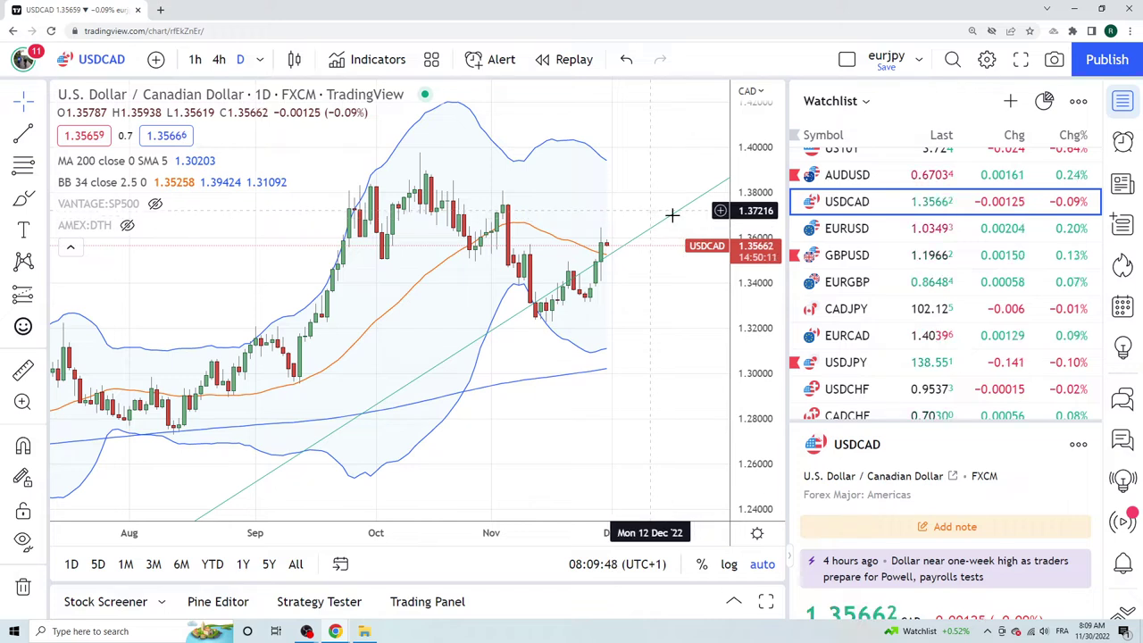
- Scroll the watchlist up and back down while viewing the USD/CAD daily chart
scroll(904, 281, "up", 3)
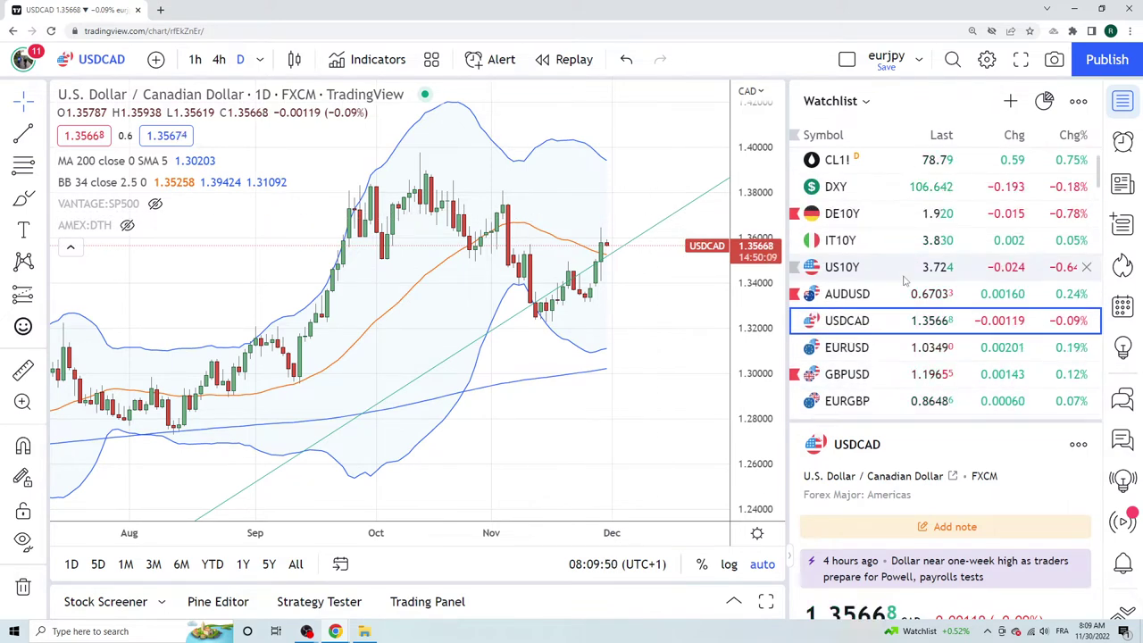
scroll(905, 280, "down", 1)
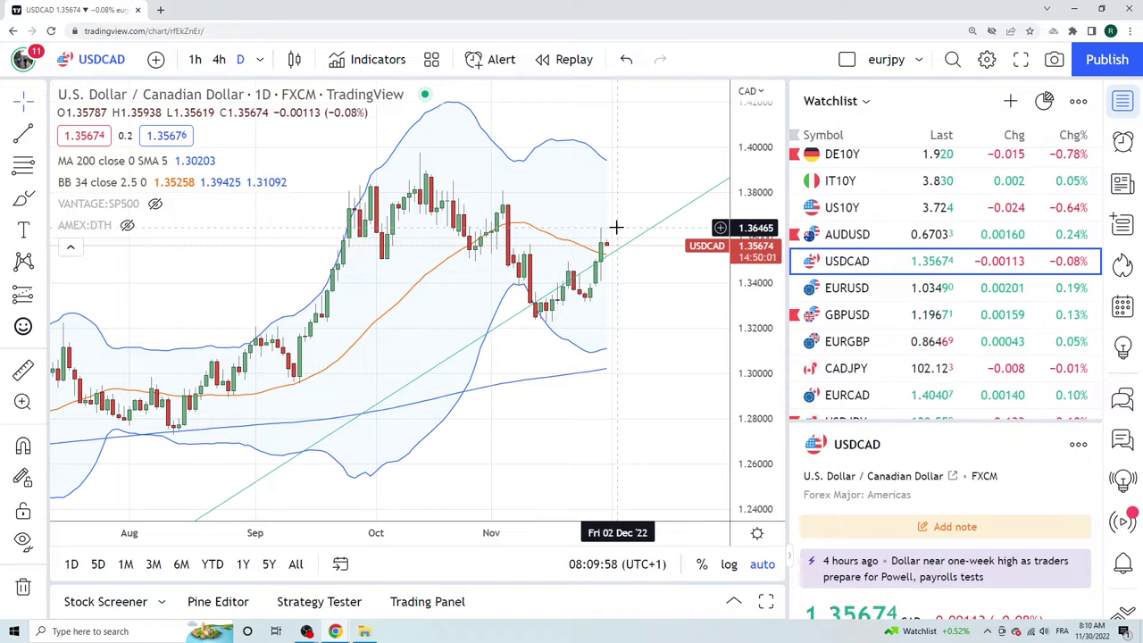
- View the EURUSD chart, then step down to the GBPUSD daily chart
left_click(857, 288)
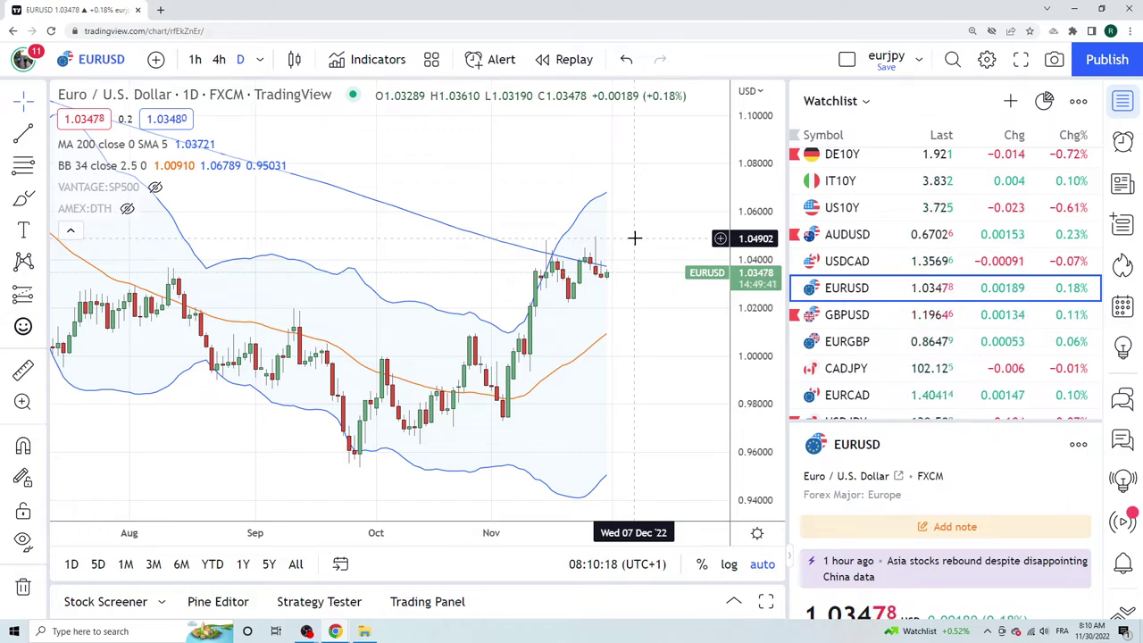
key("Down")
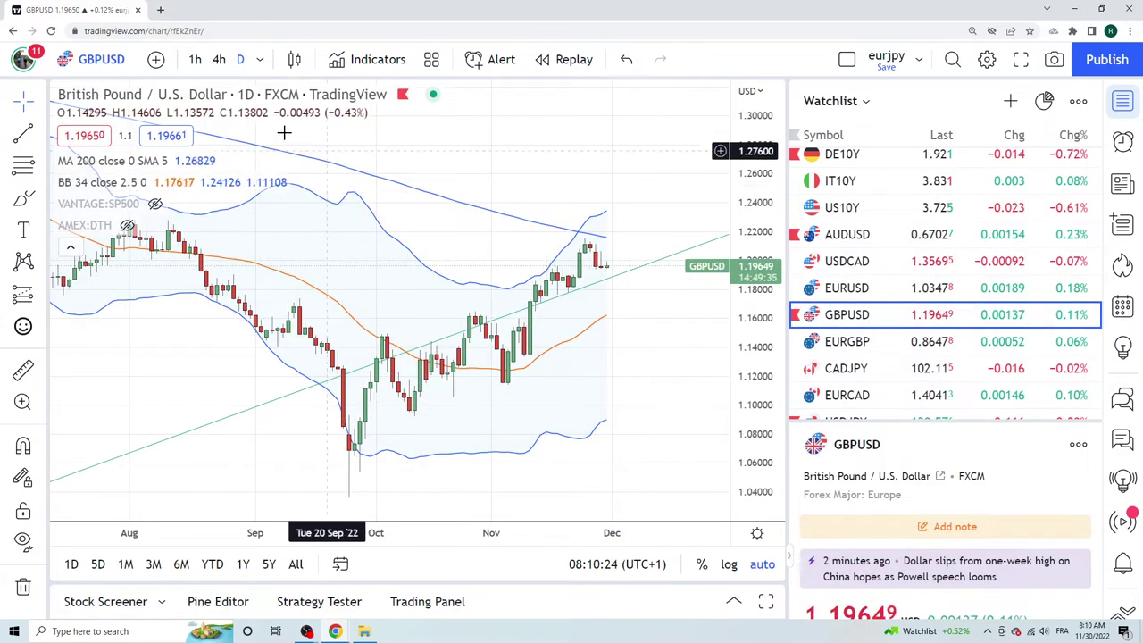
- Set the GBPUSD chart to the 1h interval and zoom out
left_click(195, 59)
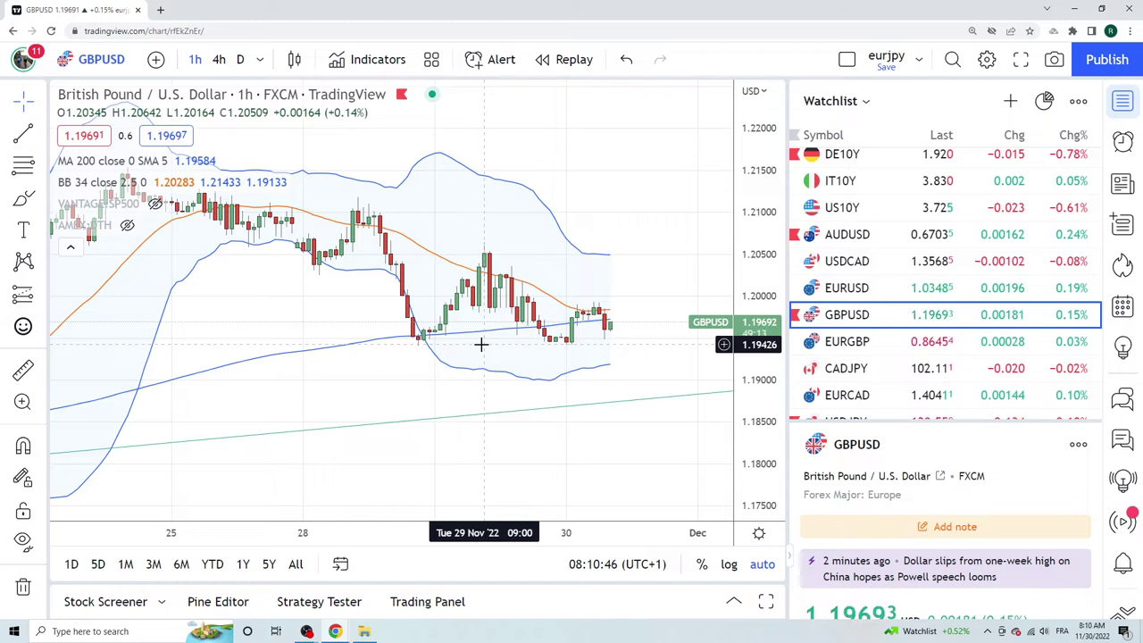
scroll(480, 344, "down", 3)
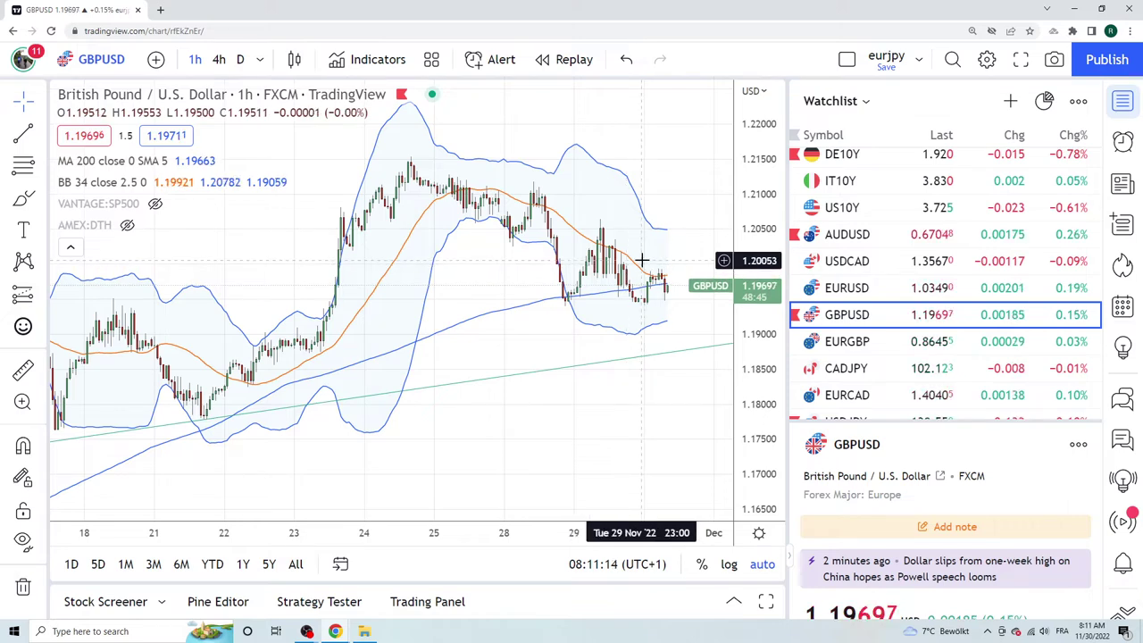
- Step to EURGBP on the 1-hour chart, then show CADJPY
key("Down")
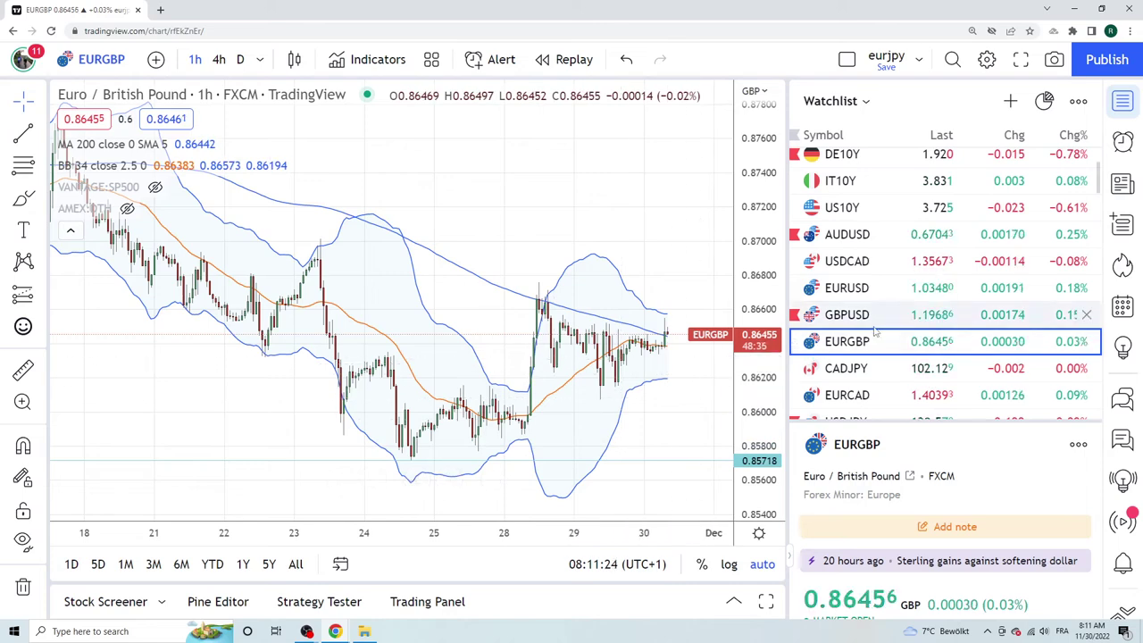
left_click(846, 370)
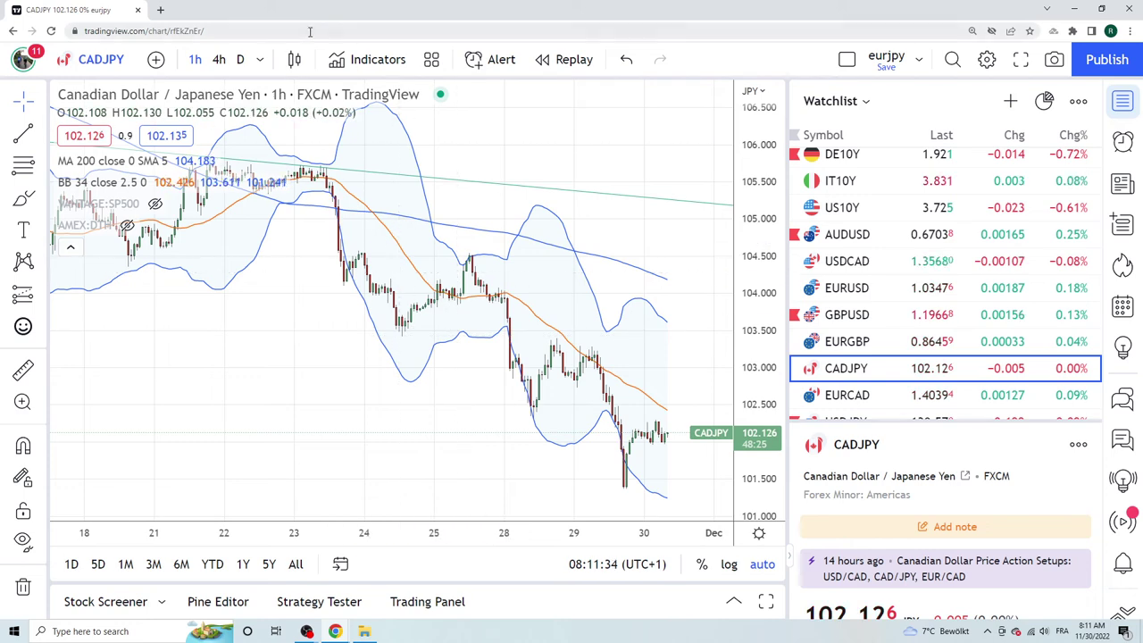
- Switch back to the D interval and load the EURCAD daily chart
left_click(241, 60)
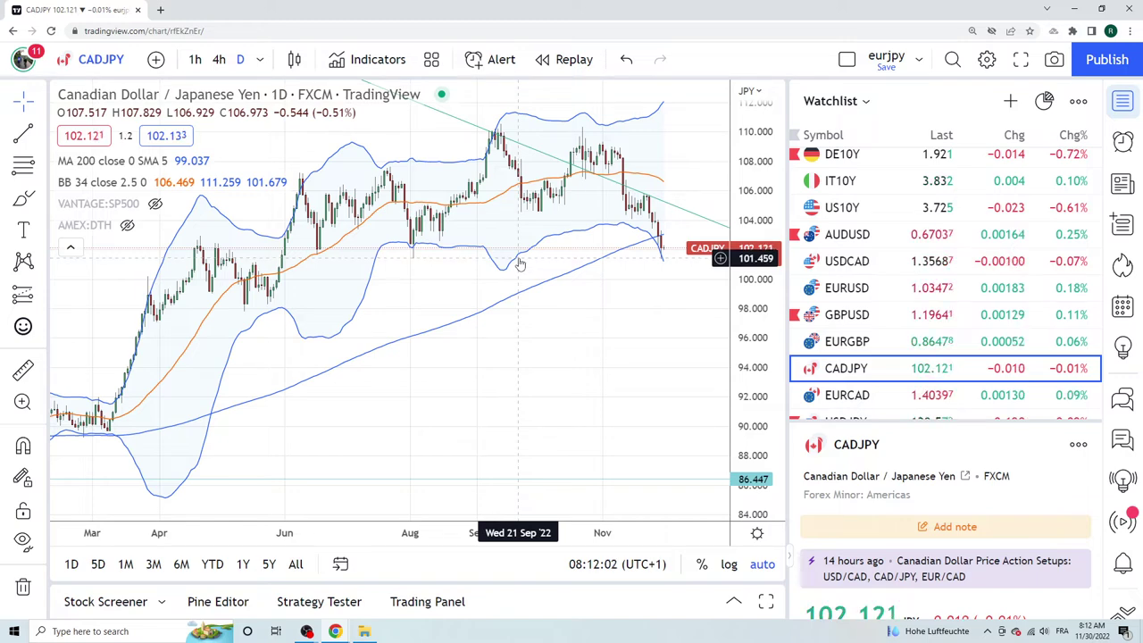
scroll(892, 294, "down", 1)
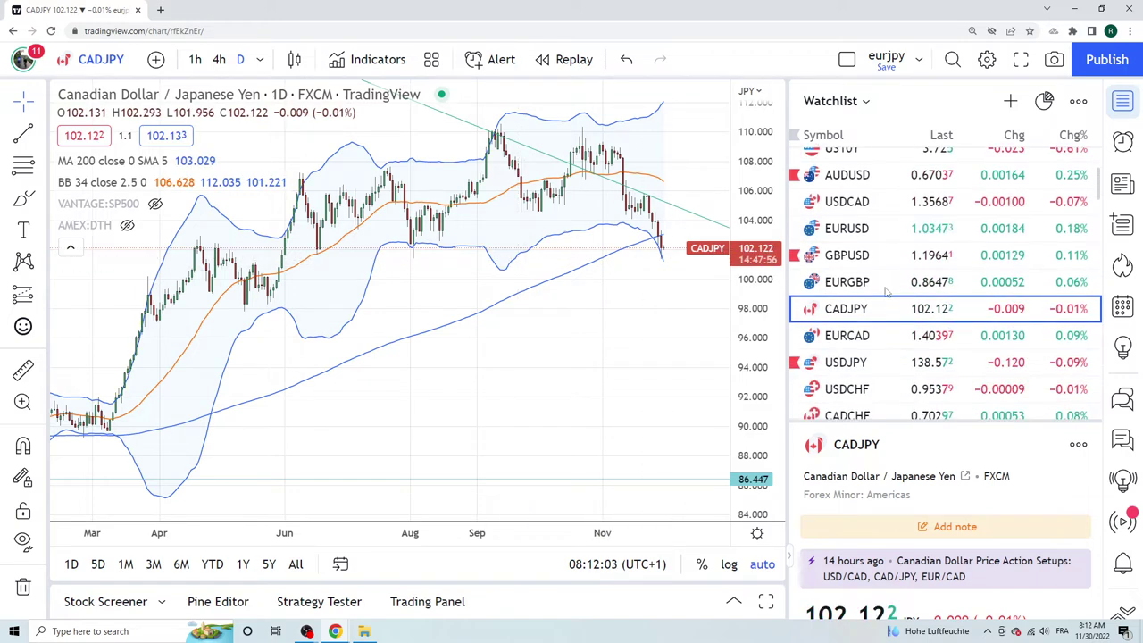
left_click(865, 334)
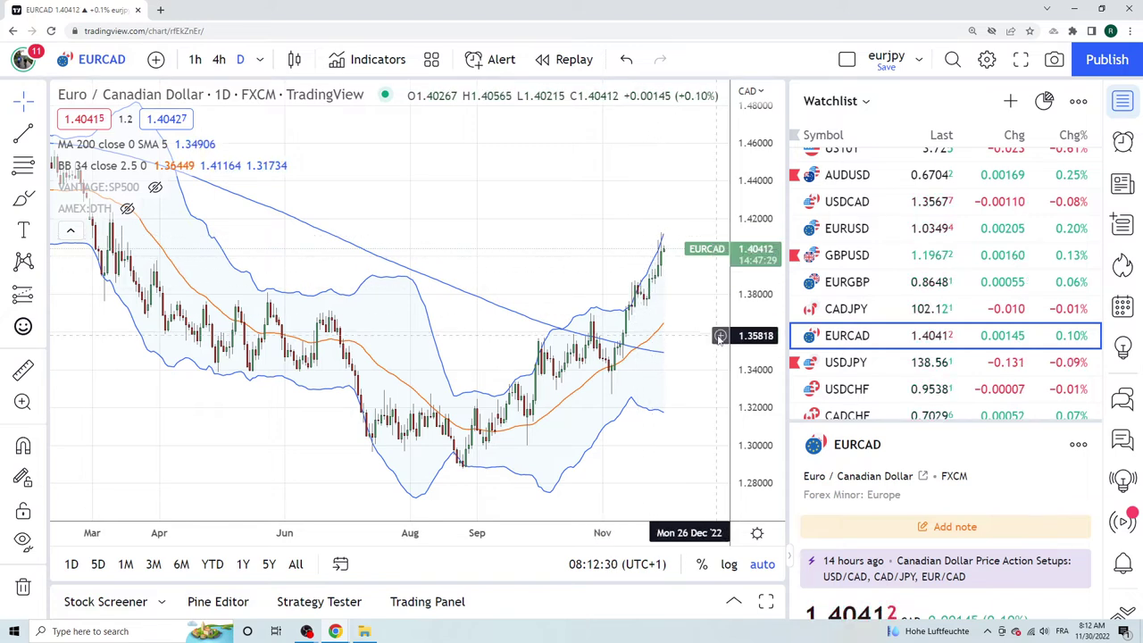
- Show the USDCAD daily chart, then move on to USDJPY
left_click(854, 212)
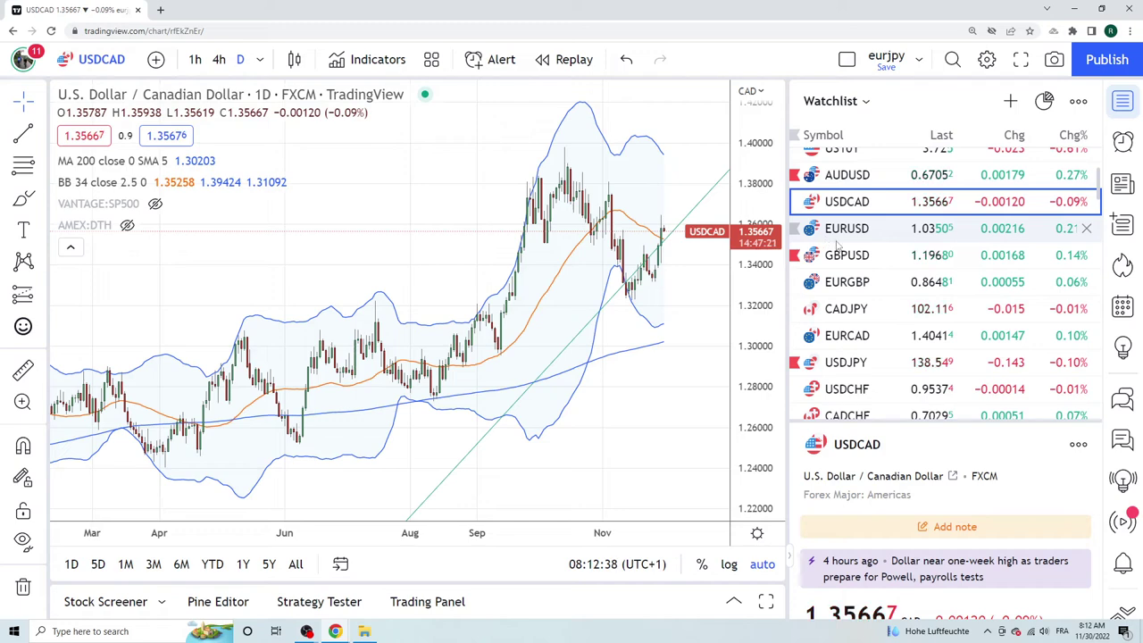
scroll(830, 250, "down", 2)
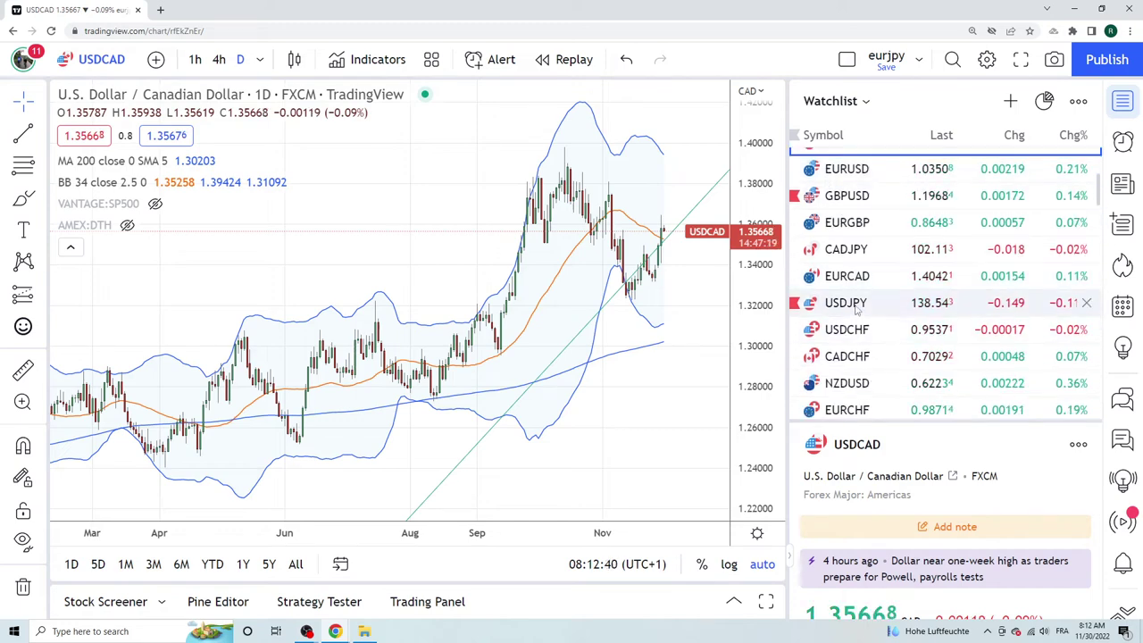
left_click(845, 303)
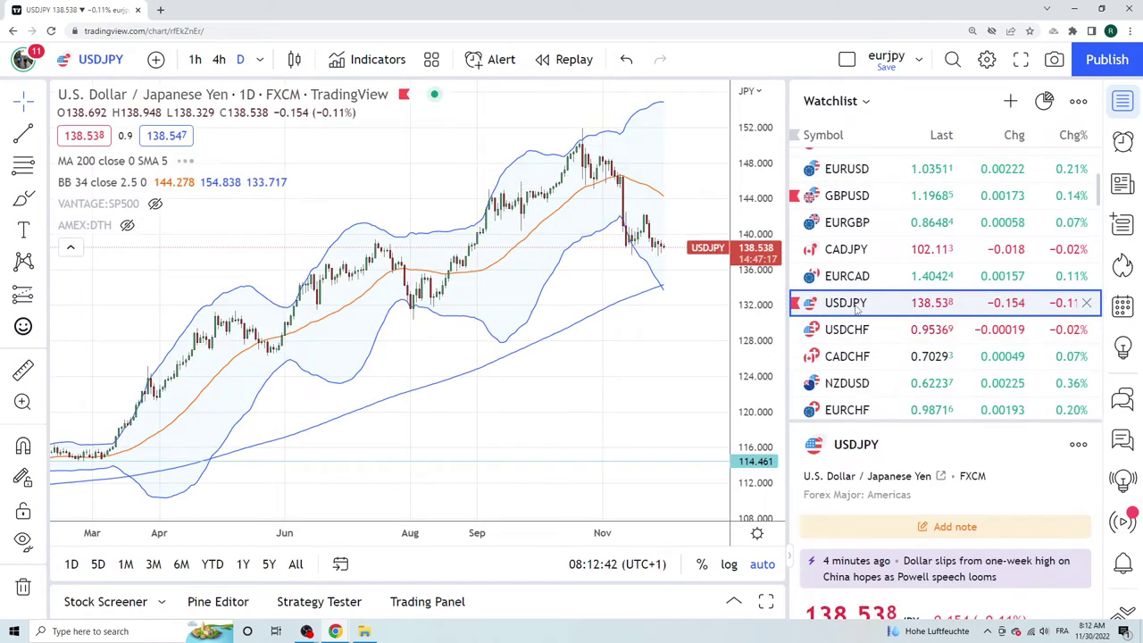
- Load the USDCHF daily chart with its 200 SMA and Bollinger Bands
left_click(843, 329)
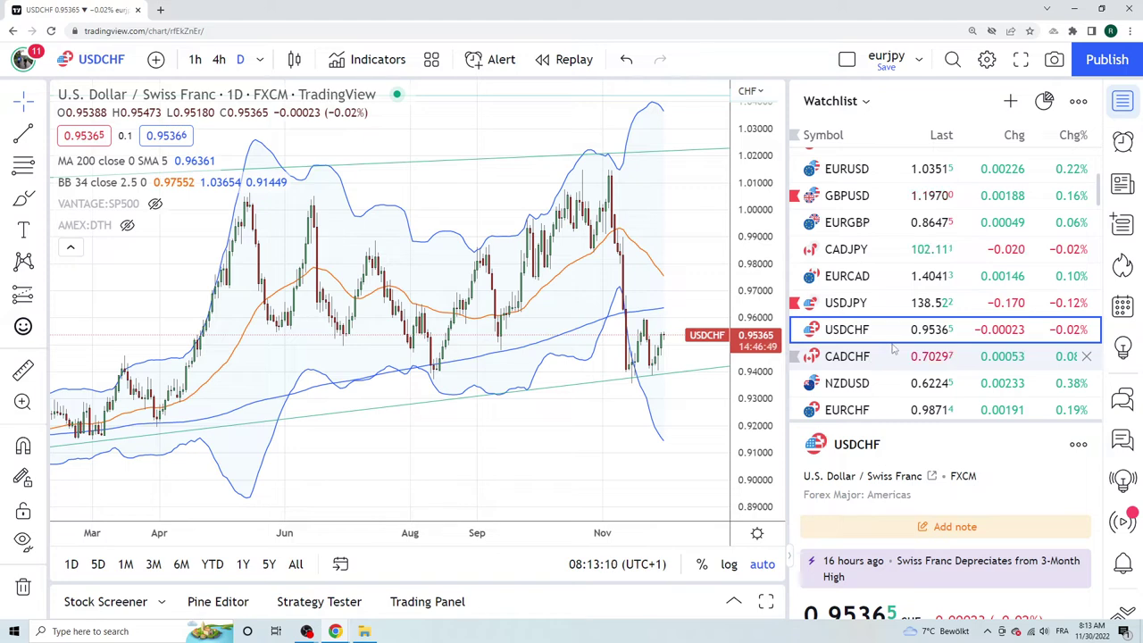
scroll(890, 351, "down", 1)
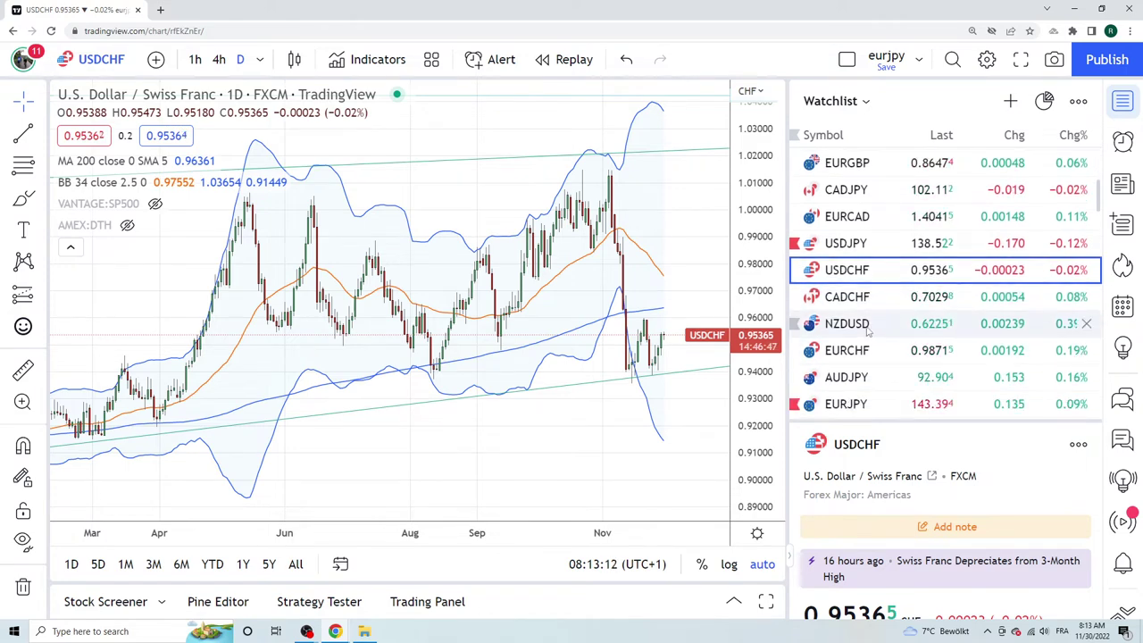
- Load the NZDUSD, EURCHF, AUDJPY, EURJPY and finally GBPJPY charts from the Watchlist in turn
left_click(867, 326)
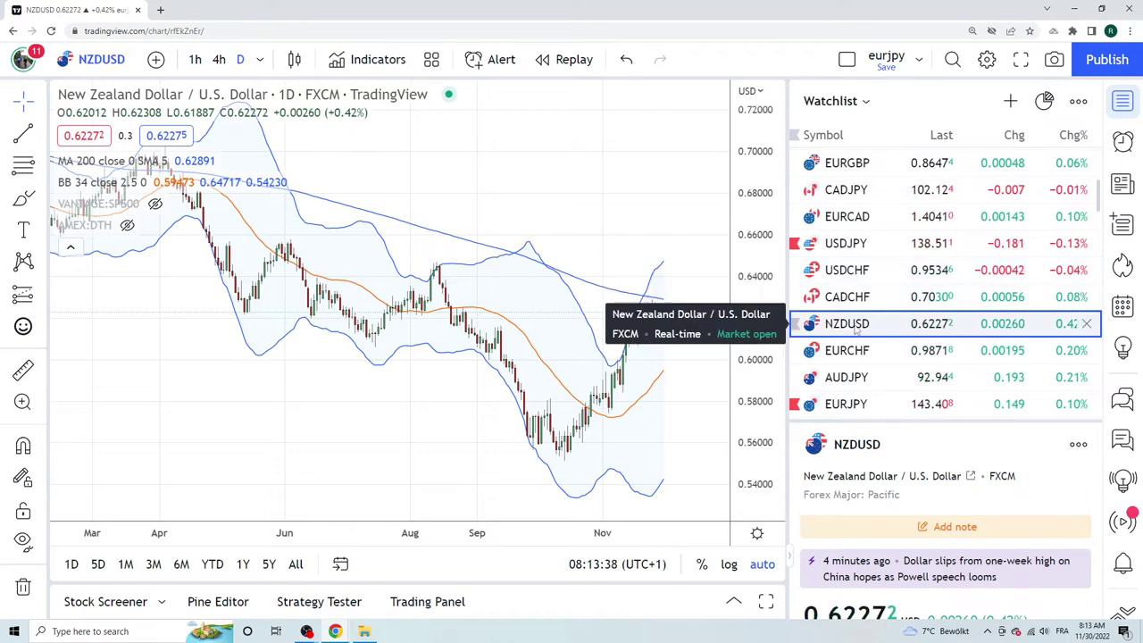
left_click(854, 359)
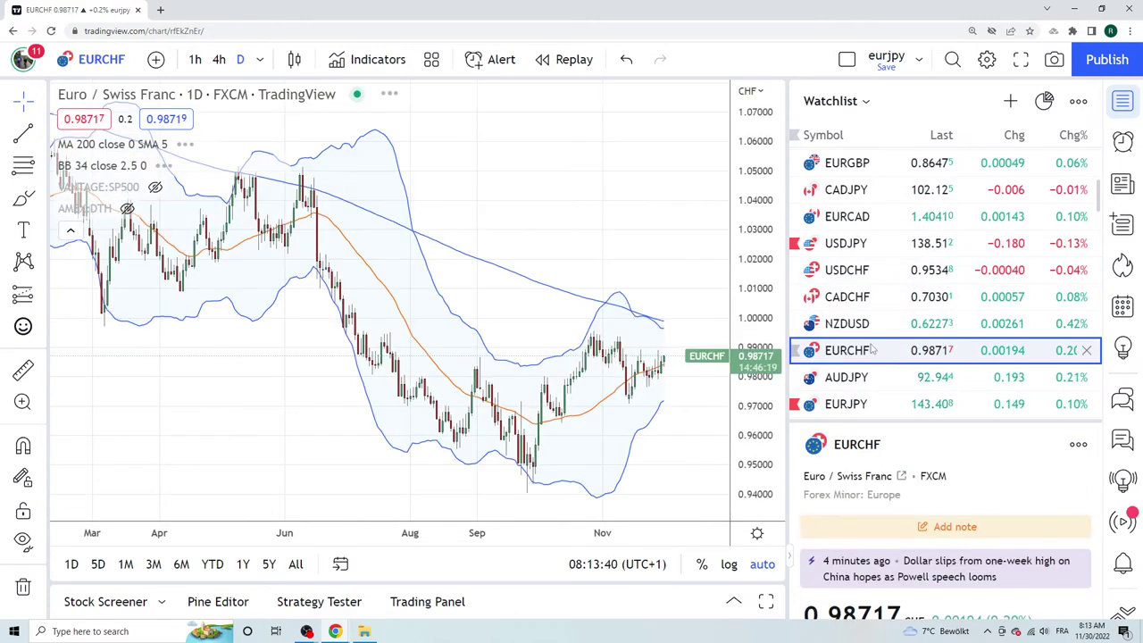
scroll(864, 339, "down", 1)
left_click(864, 323)
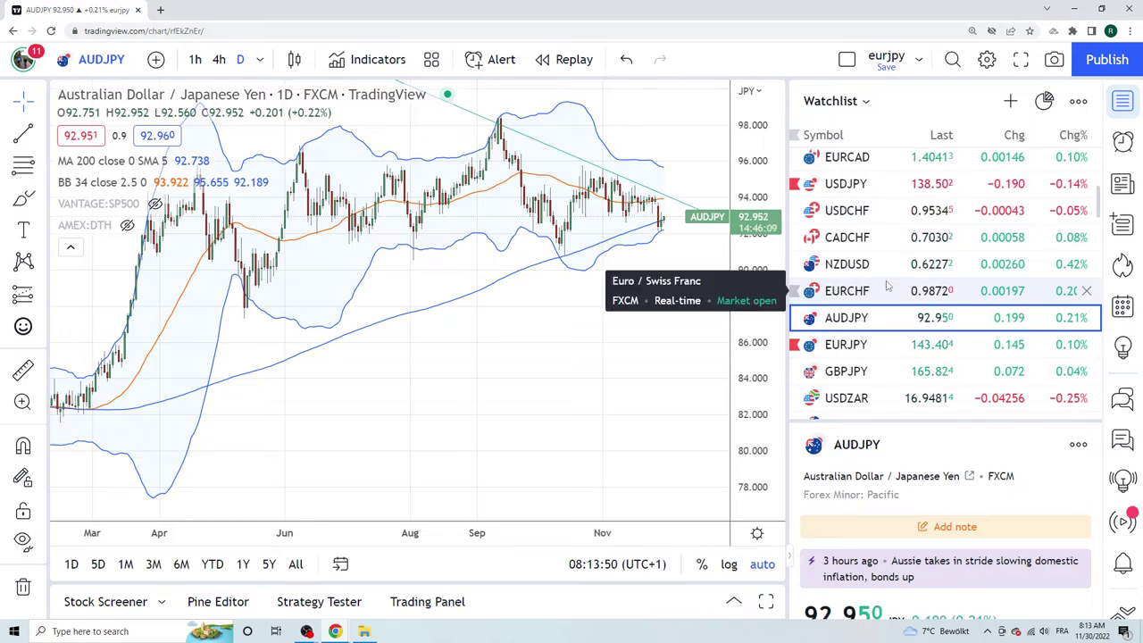
left_click(866, 346)
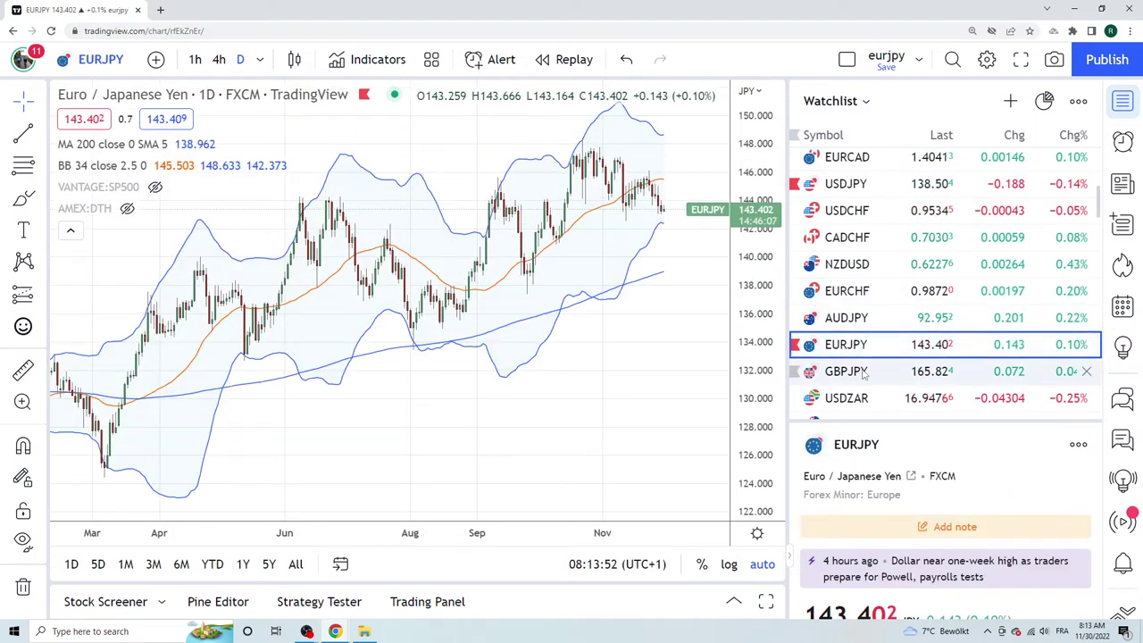
left_click(865, 370)
- Load the USDZAR, EURAUD, EURNOK, USDMXN and then USDTRY charts from the Watchlist one after another
scroll(857, 375, "down", 1)
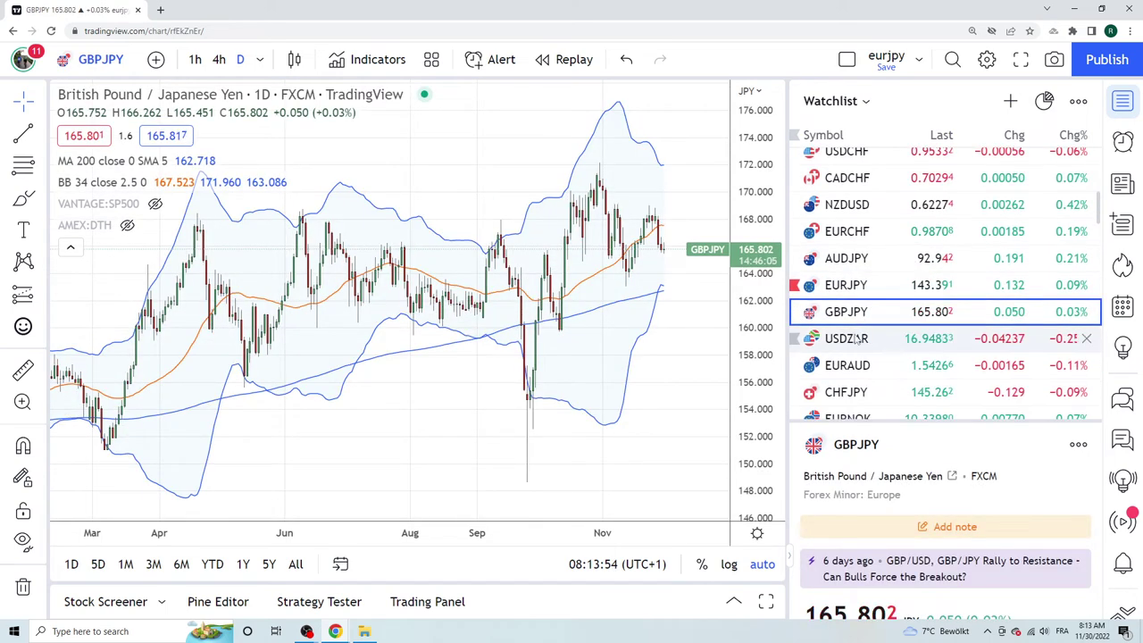
left_click(853, 337)
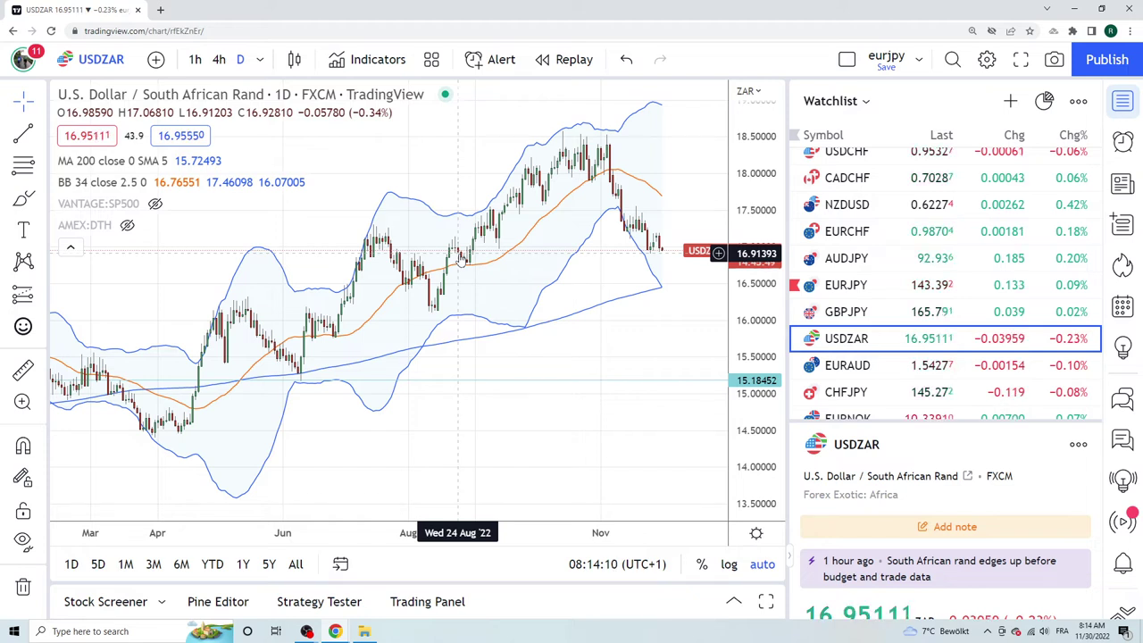
scroll(904, 275, "down", 3)
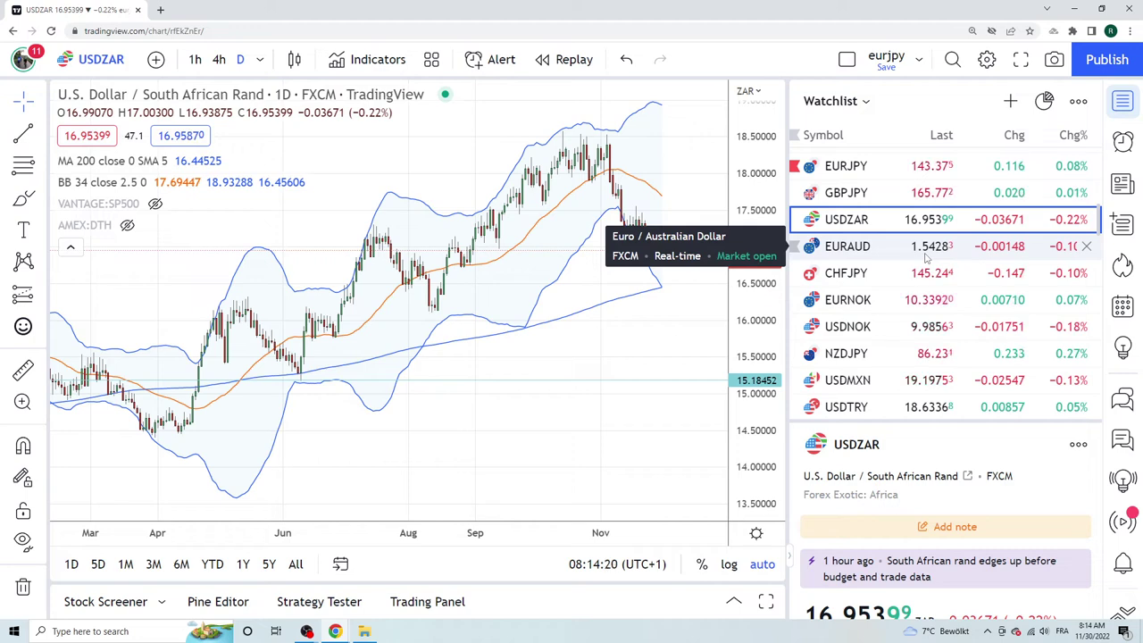
left_click(860, 250)
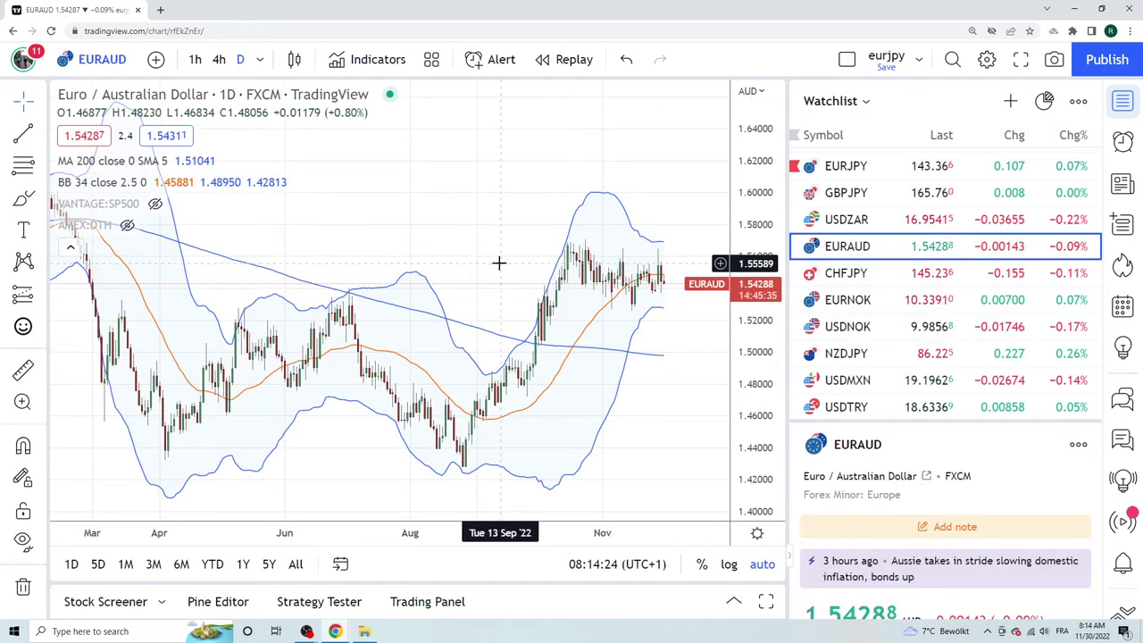
left_click(858, 301)
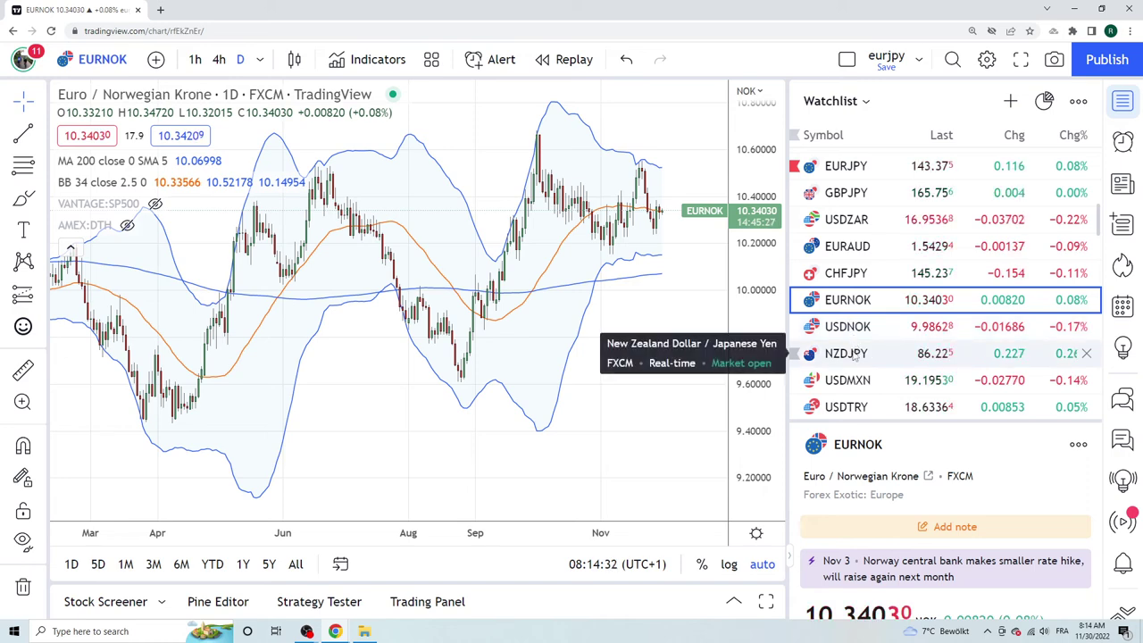
left_click(848, 380)
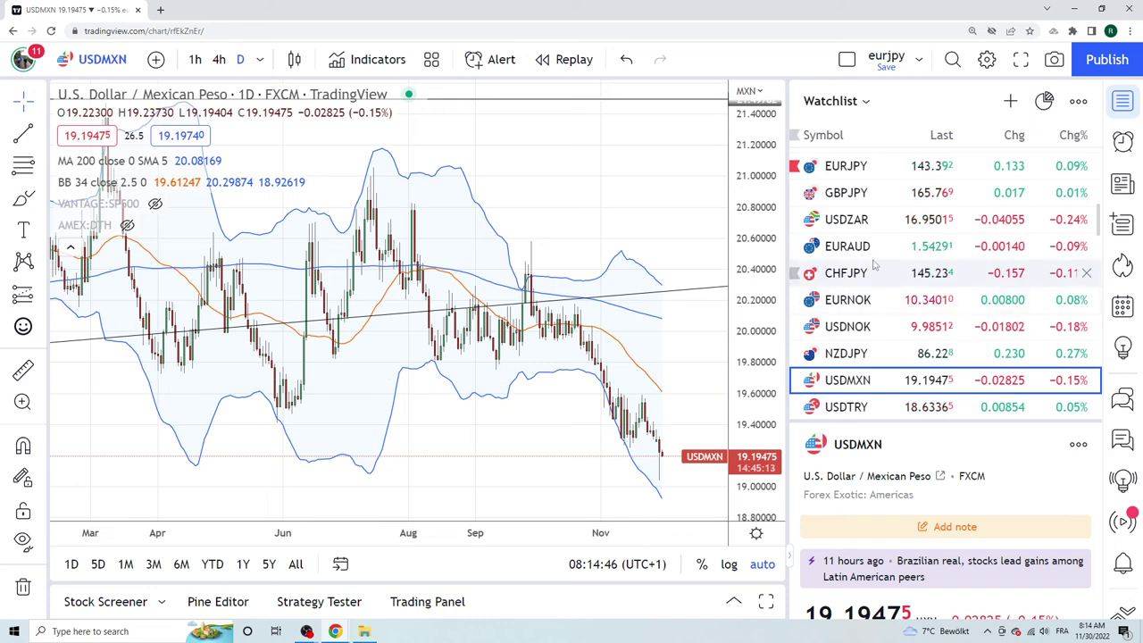
scroll(875, 263, "down", 1)
scroll(875, 263, "down", 1)
left_click(853, 348)
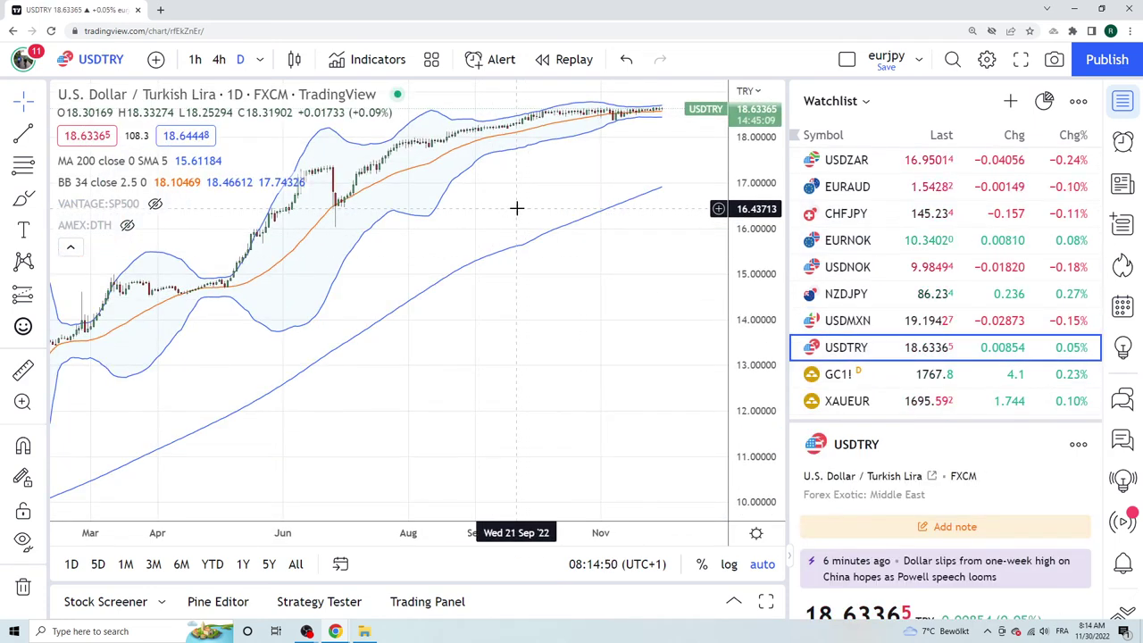
- Zoom the USDTRY daily chart's time axis to span August through early December
scroll(516, 208, "down", 2)
scroll(516, 208, "up", 4)
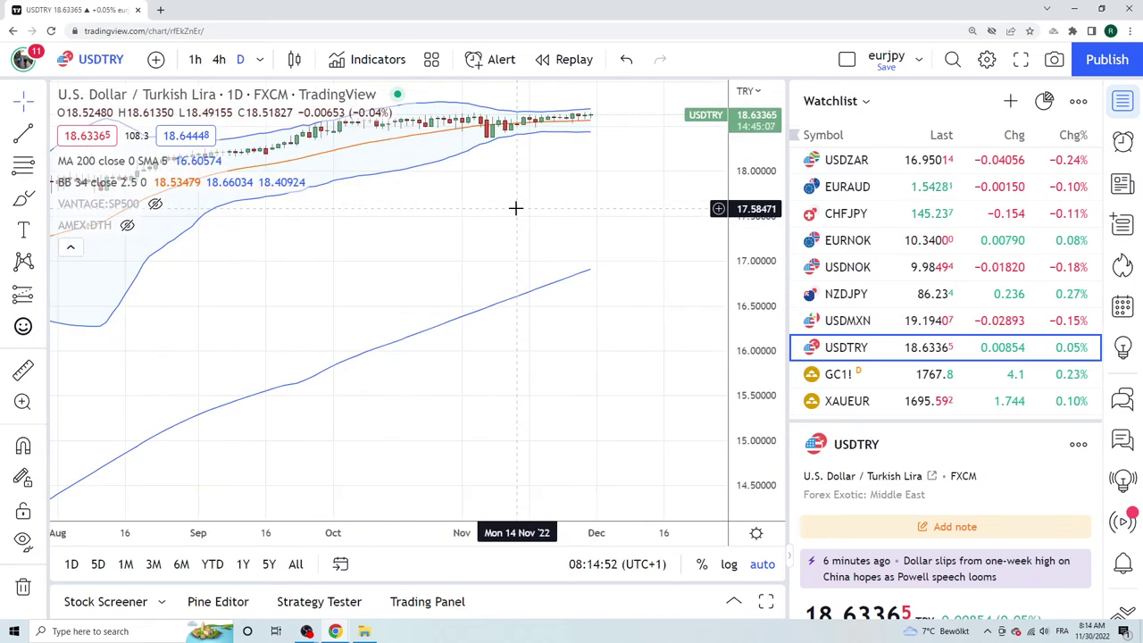
scroll(884, 248, "down", 2)
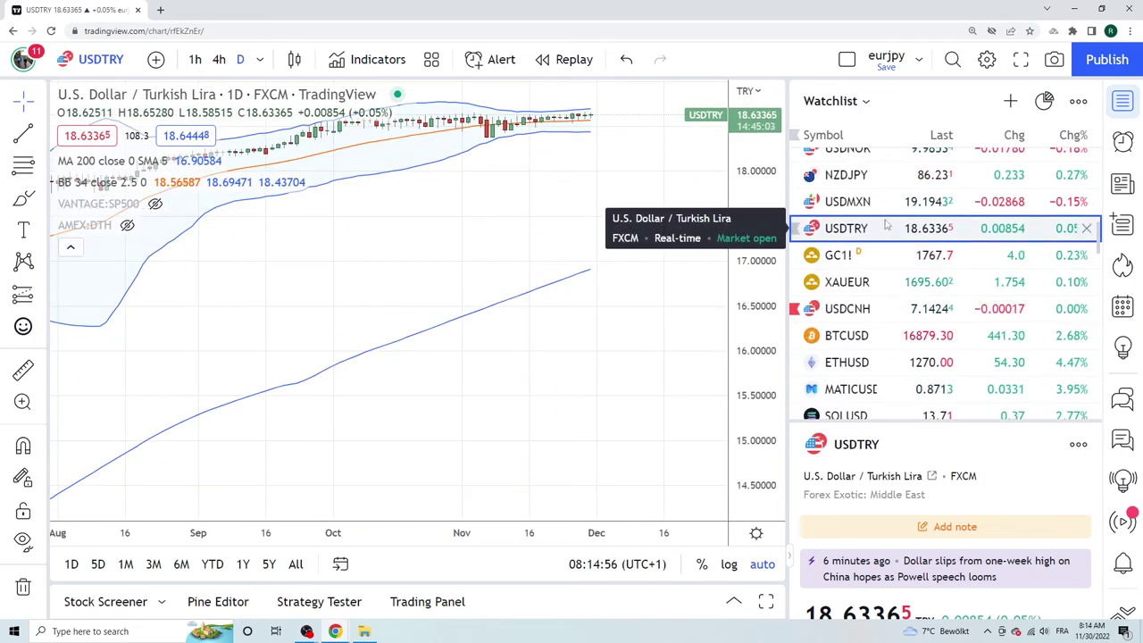
scroll(886, 224, "down", 1)
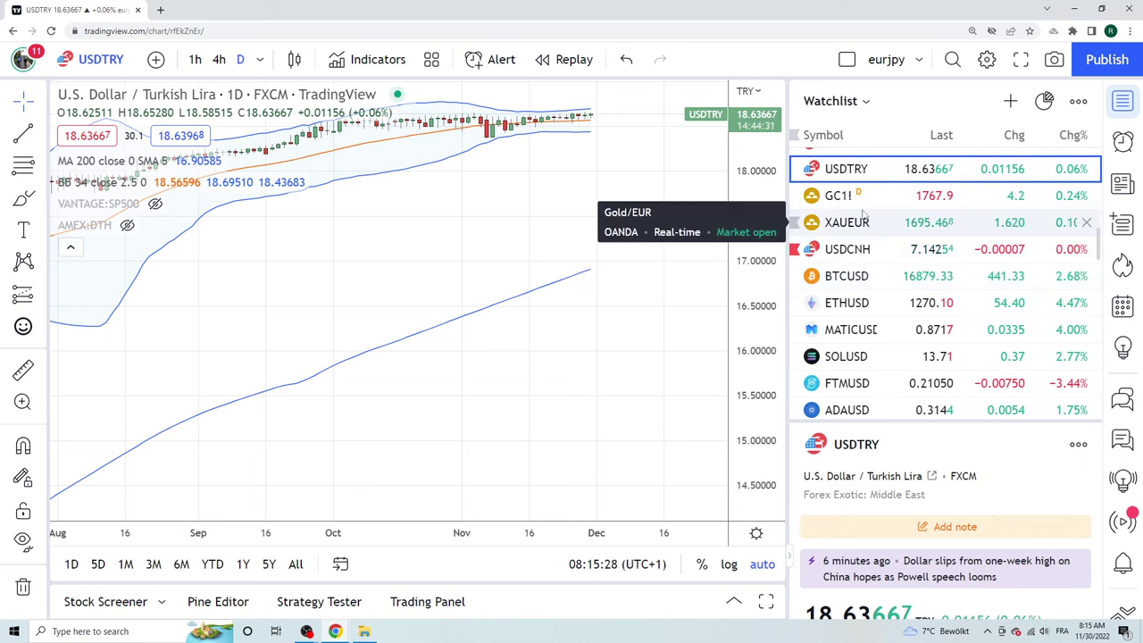
- Load the GC1! Gold Futures daily chart from the Watchlist
left_click(845, 204)
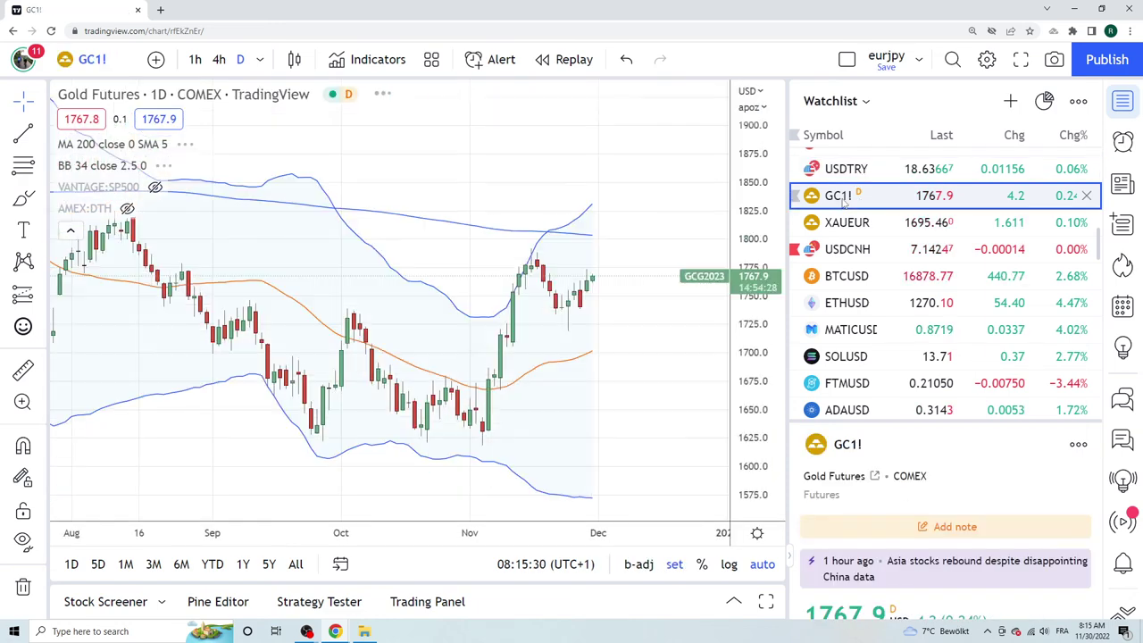